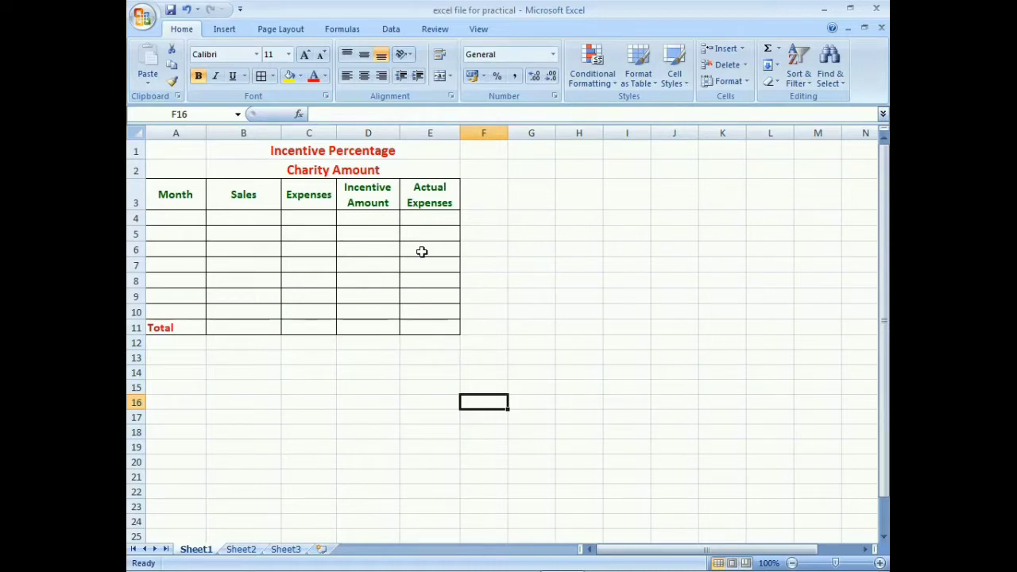
# - Enter the month names Jan, Feb and March in cells A4 to A6 of the Month column
pyautogui.click(198, 218)
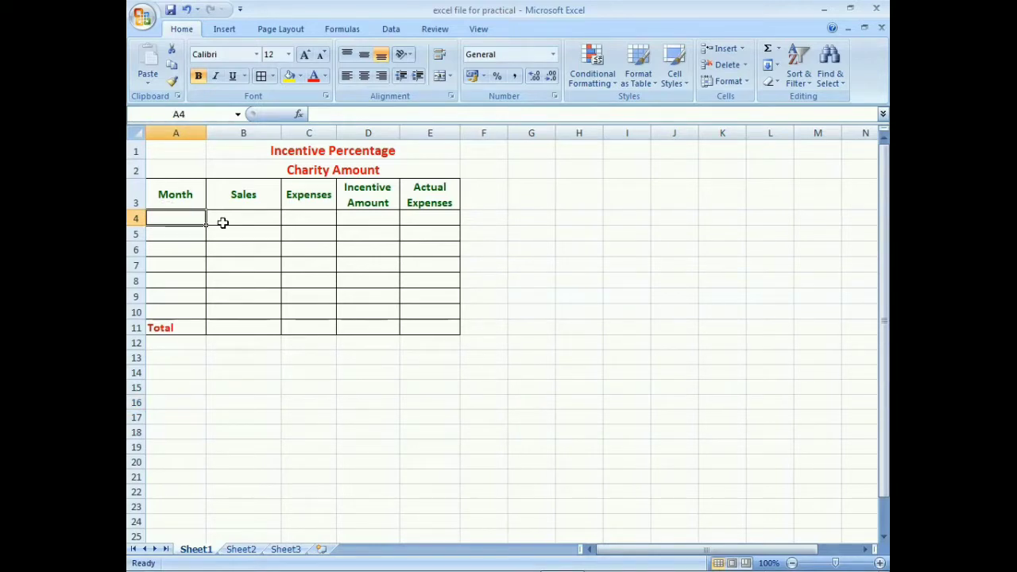
pyautogui.write('Jan')
pyautogui.press('Return')
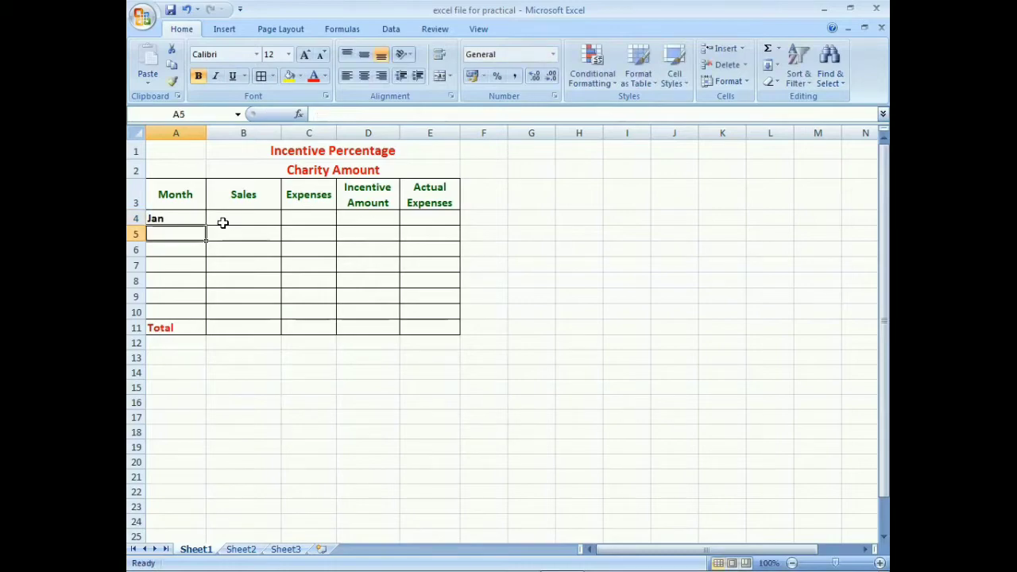
pyautogui.write('Fe')
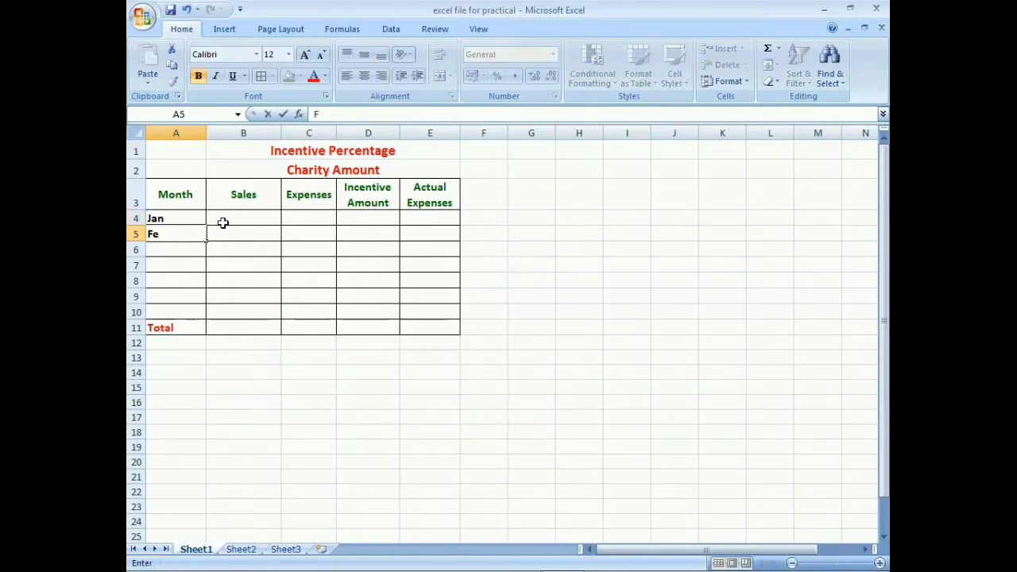
pyautogui.write('b')
pyautogui.press('Return')
pyautogui.write('Marhc')
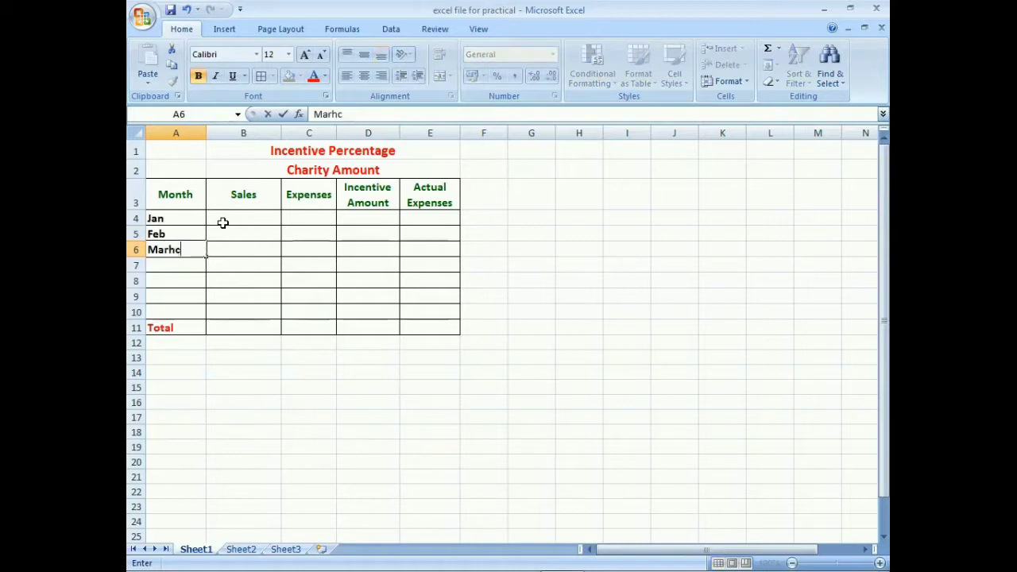
pyautogui.press('Return')
pyautogui.press('Up')
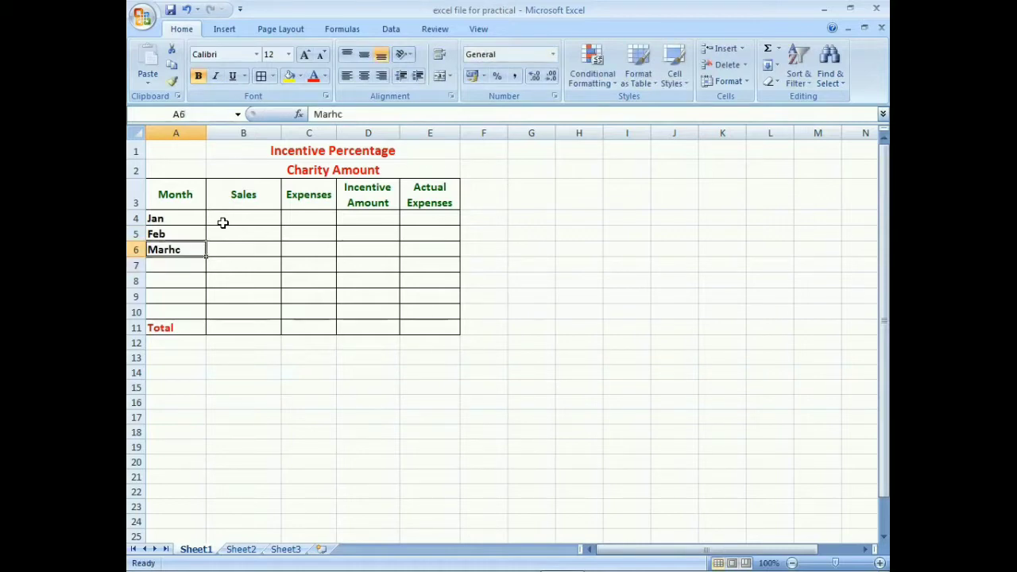
pyautogui.write('March')
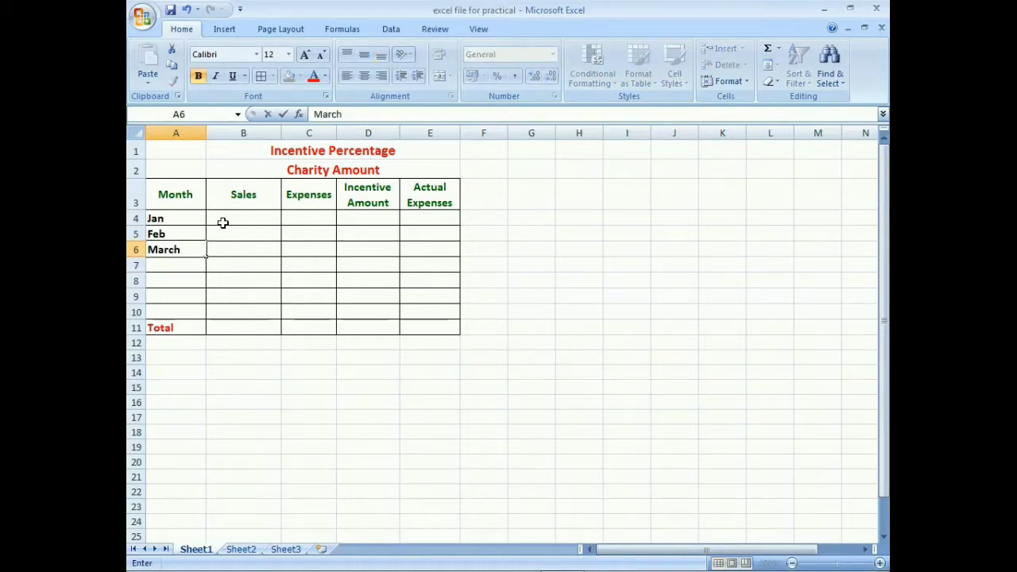
pyautogui.press('Return')
# - Add the month names Apr, May and Jun in cells A7 to A9
pyautogui.write('Apr')
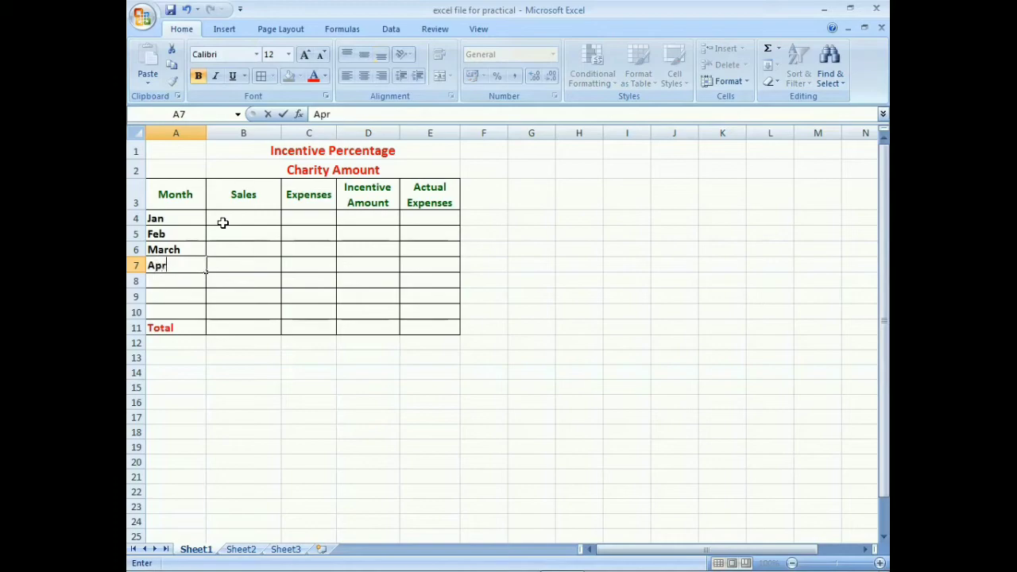
pyautogui.press('Return')
pyautogui.write('May')
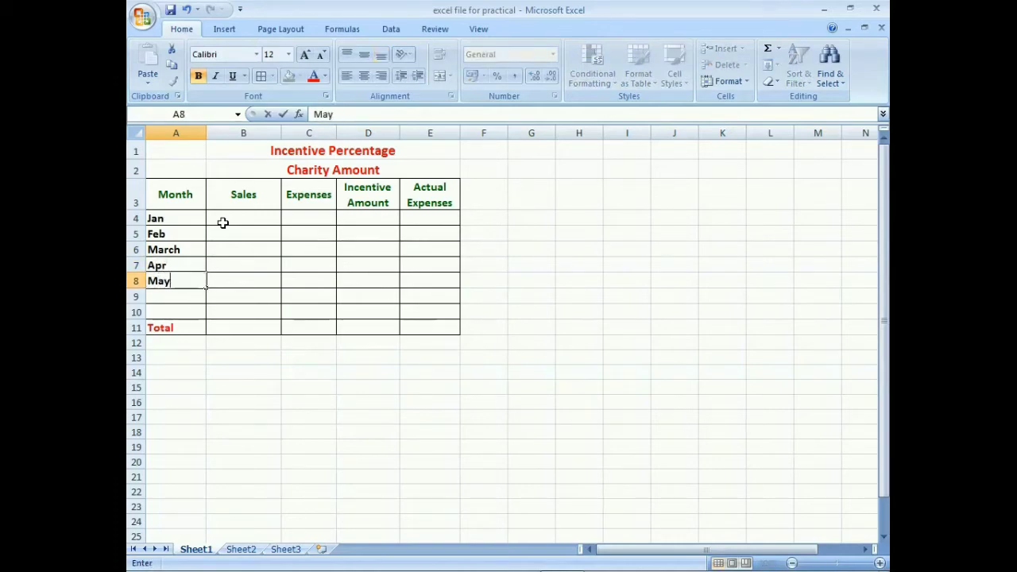
pyautogui.press('Return')
pyautogui.write('Ju')
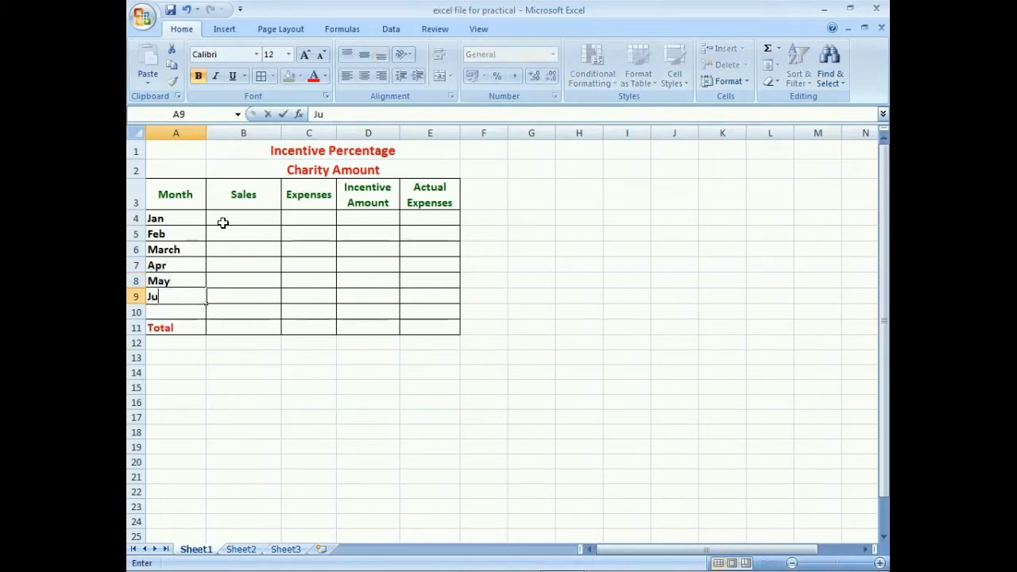
pyautogui.write('n')
pyautogui.press('Return')
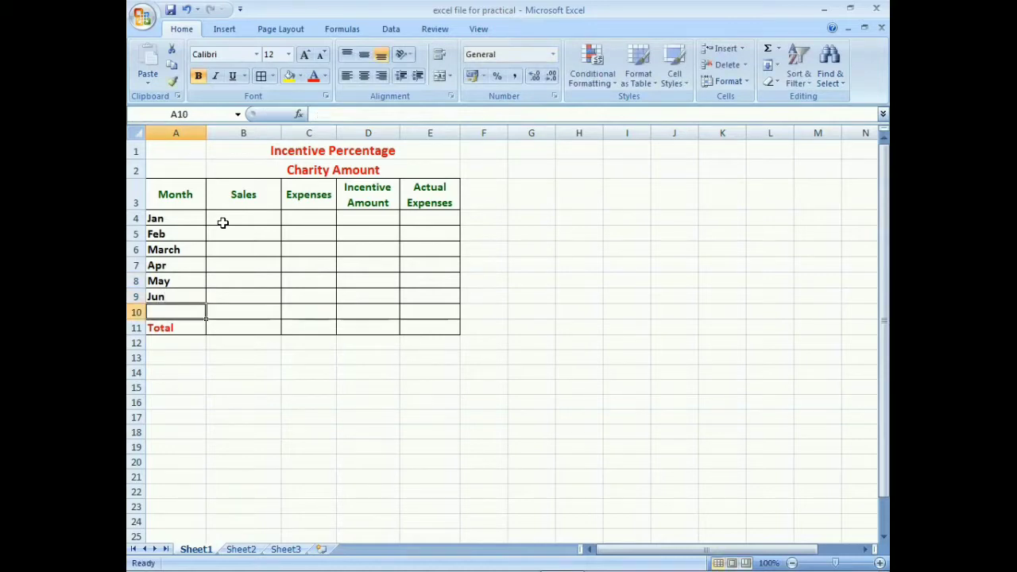
# - Enter sales of 1000 for Jan, 2000 for Feb and 15000 for March in cells B4 to B6
pyautogui.press('Up')
pyautogui.press('Up')
pyautogui.press('Up')
pyautogui.press('Up')
pyautogui.press('Up')
pyautogui.press('Up')
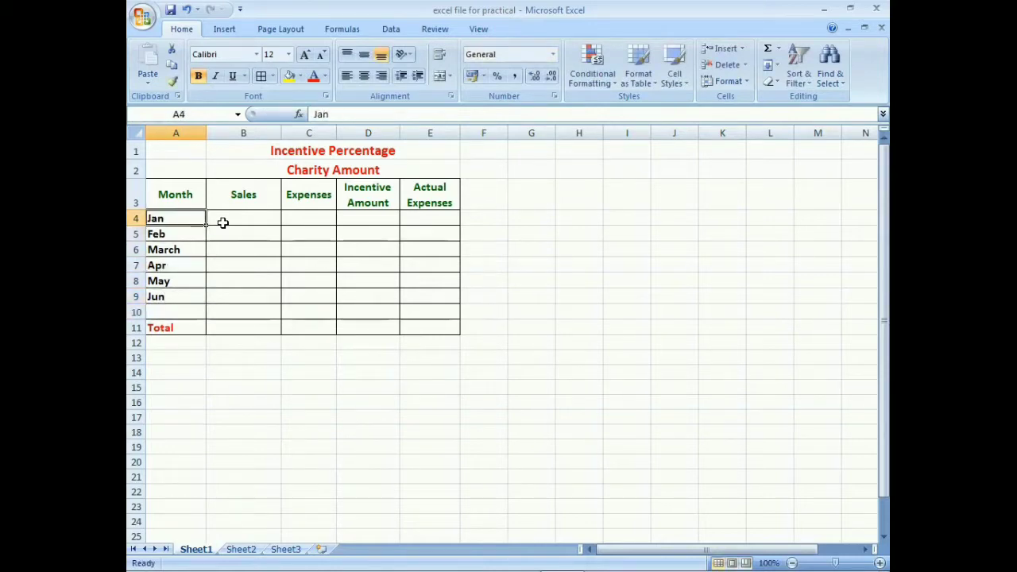
pyautogui.click(222, 222)
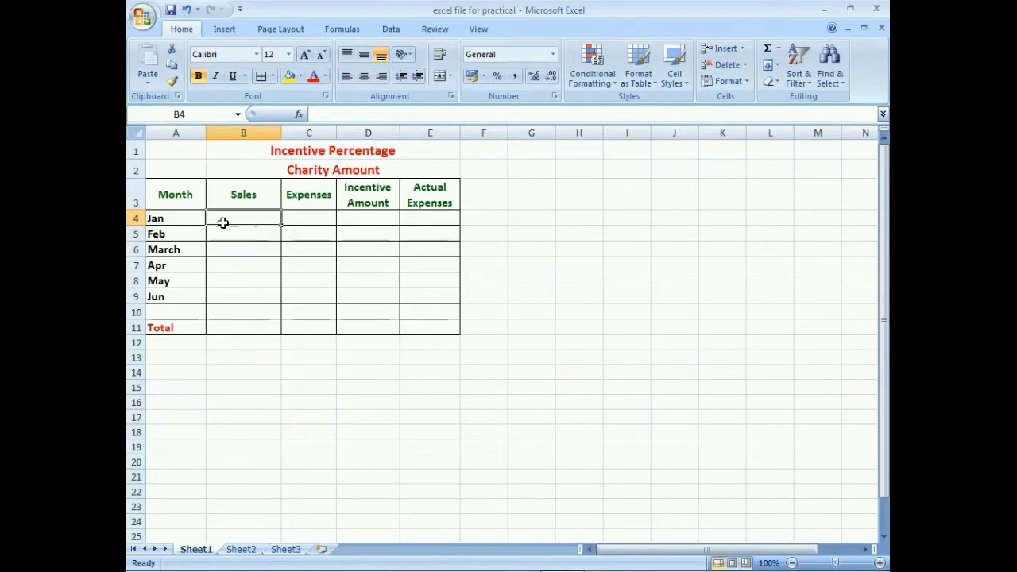
pyautogui.write('1000')
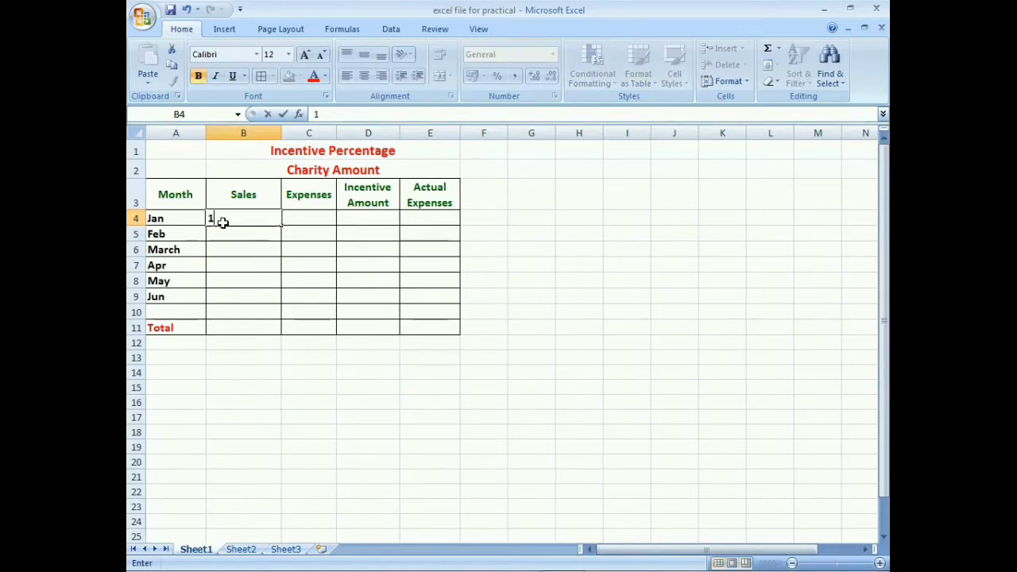
pyautogui.press('Return')
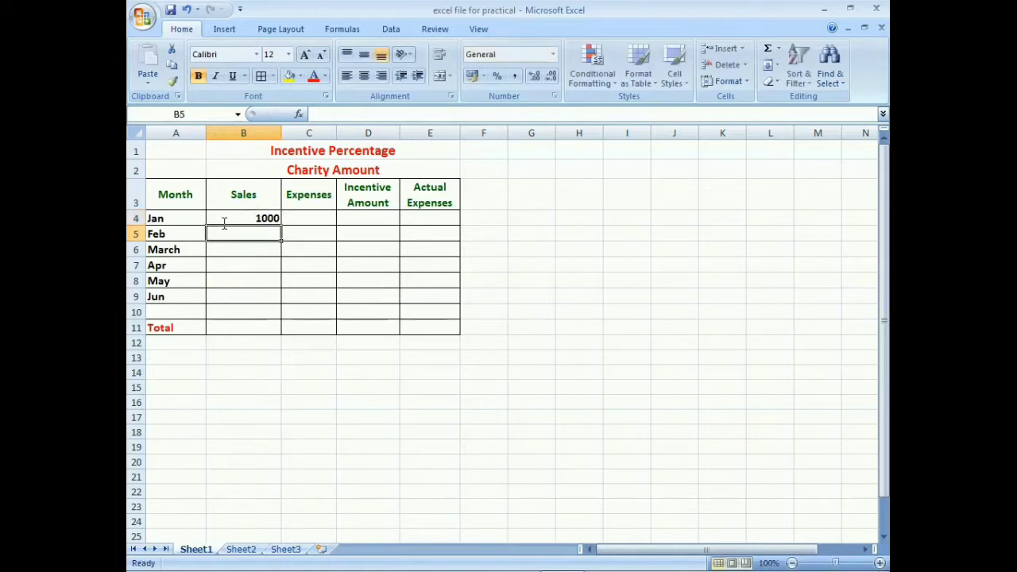
pyautogui.write('2000')
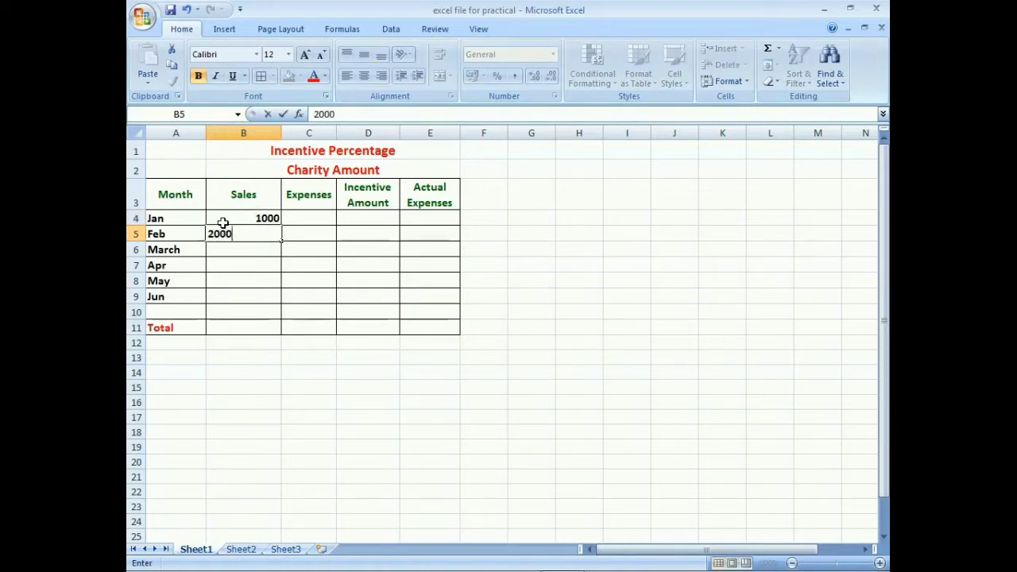
pyautogui.press('Return')
pyautogui.write('150')
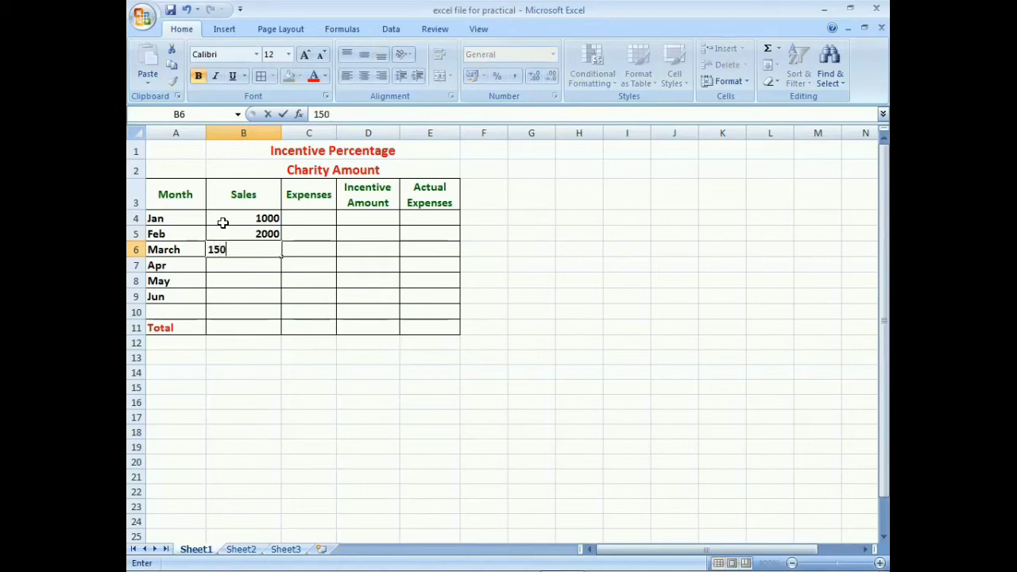
pyautogui.write('00')
pyautogui.press('Return')
# - Enter sales of 3000 for Apr, 1900 for May and 2000 for Jun in cells B7 to B9
pyautogui.write('3000')
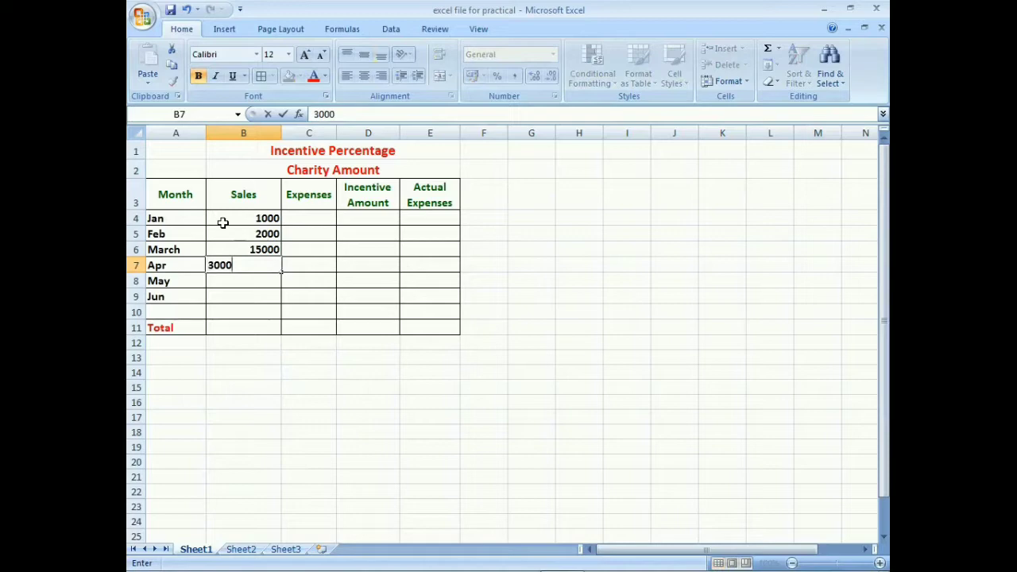
pyautogui.press('Return')
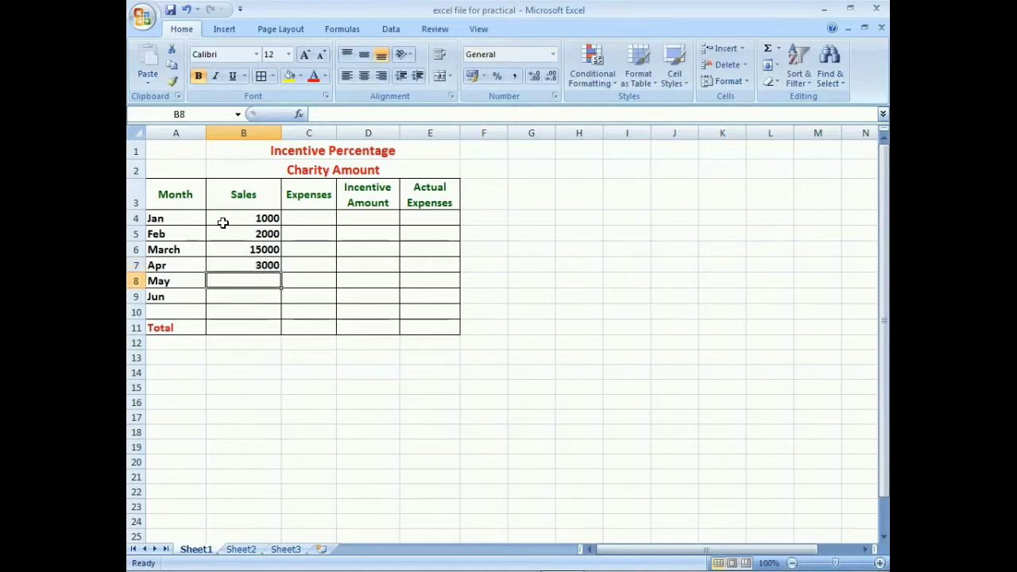
pyautogui.write('1900')
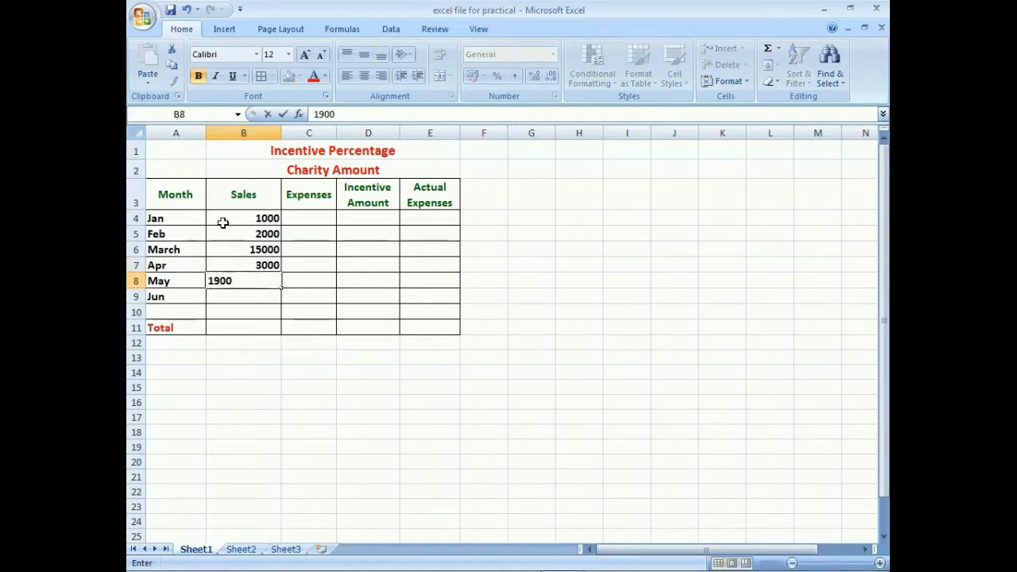
pyautogui.press('Return')
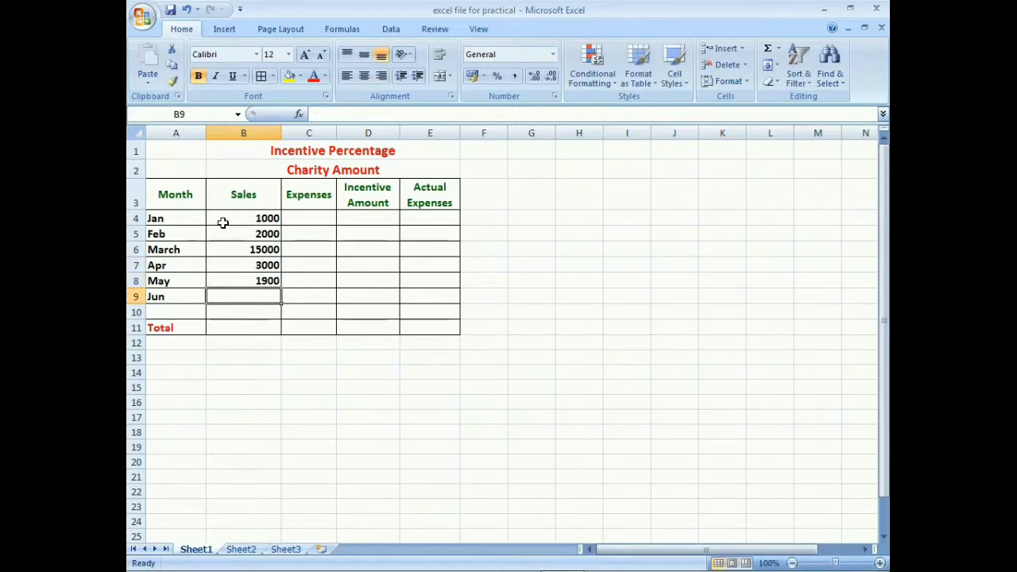
pyautogui.write('2000')
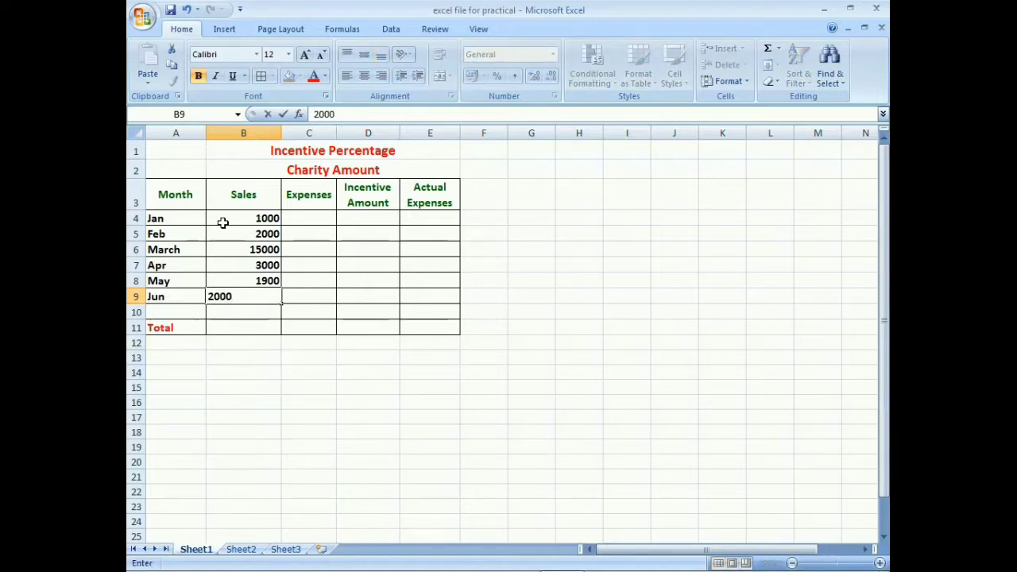
pyautogui.press('Return')
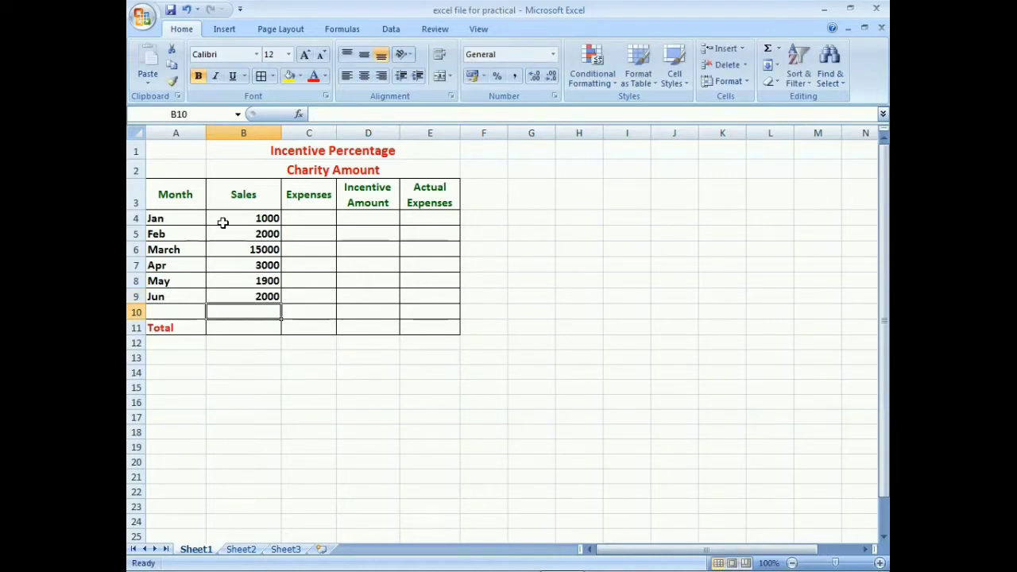
# - Examine the cell address and value of each month's sales in B4 to B9
pyautogui.moveTo(222, 223); pyautogui.dragTo(240, 296)
pyautogui.click(240, 296)
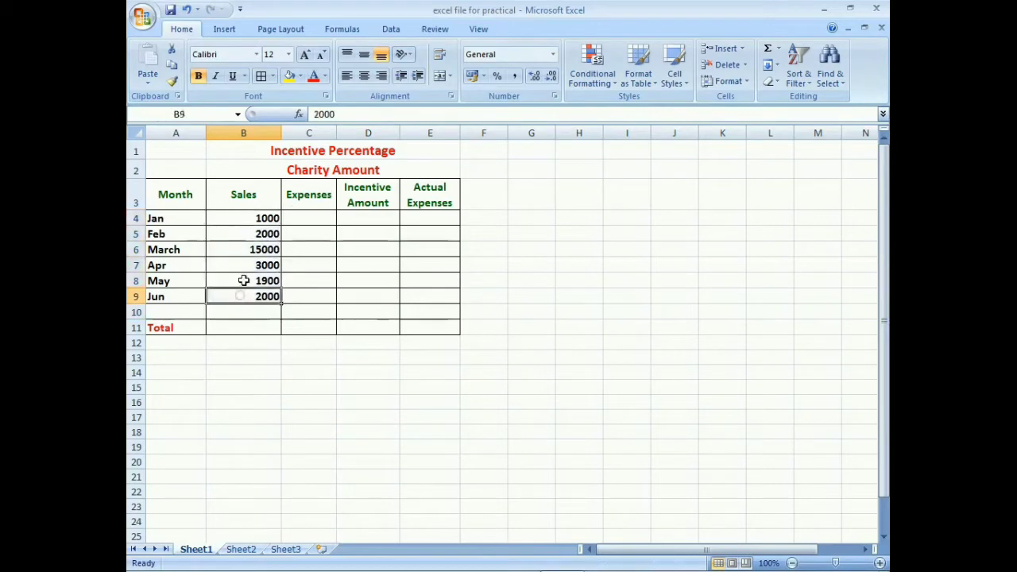
pyautogui.click(243, 194)
pyautogui.click(242, 220)
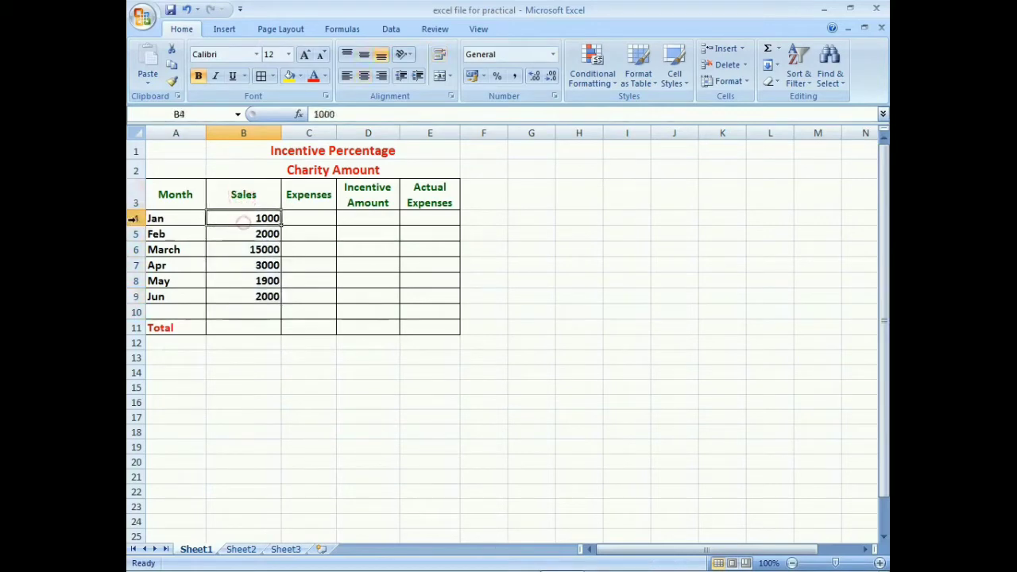
pyautogui.click(238, 231)
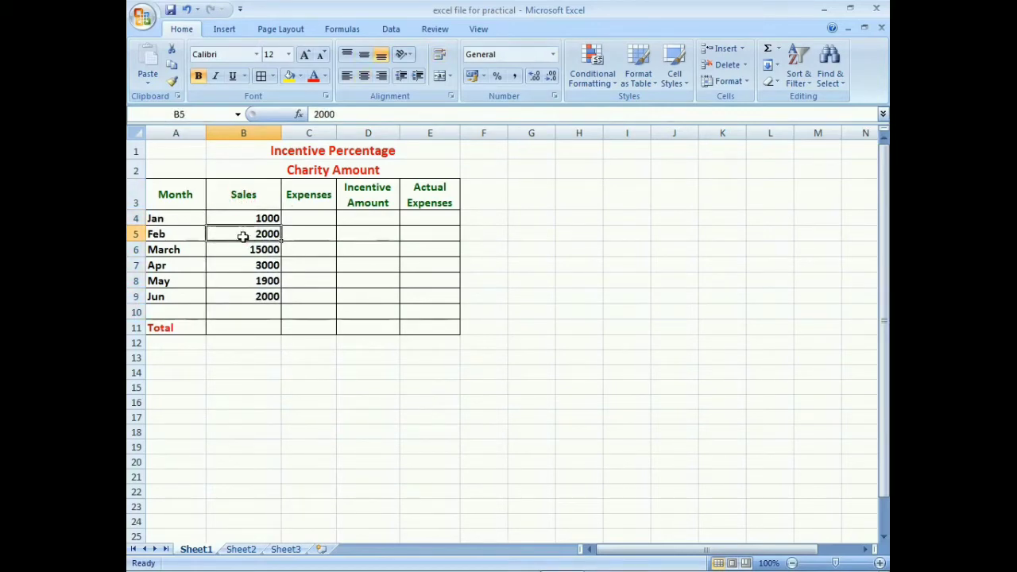
pyautogui.click(236, 247)
pyautogui.click(234, 222)
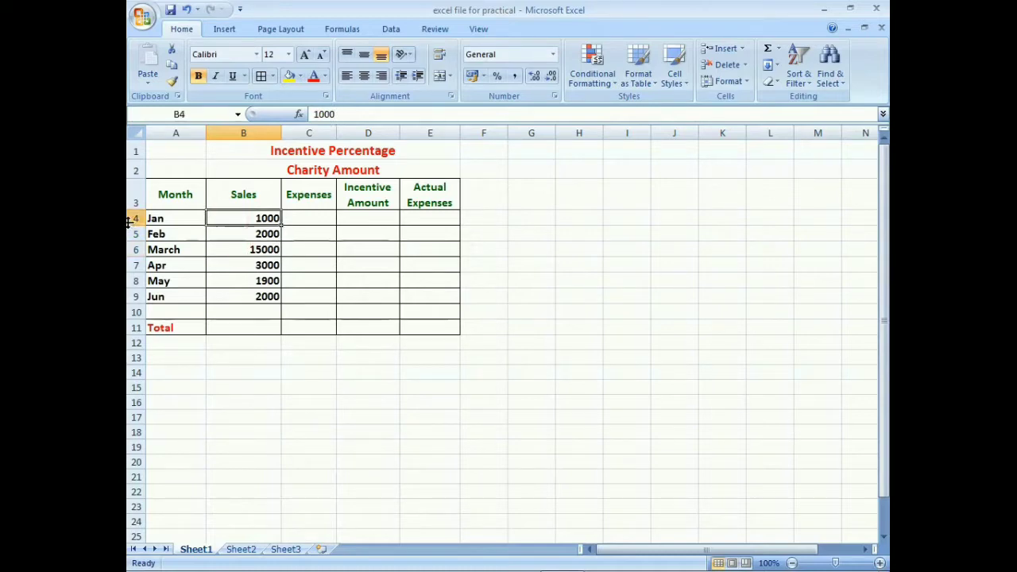
pyautogui.click(245, 235)
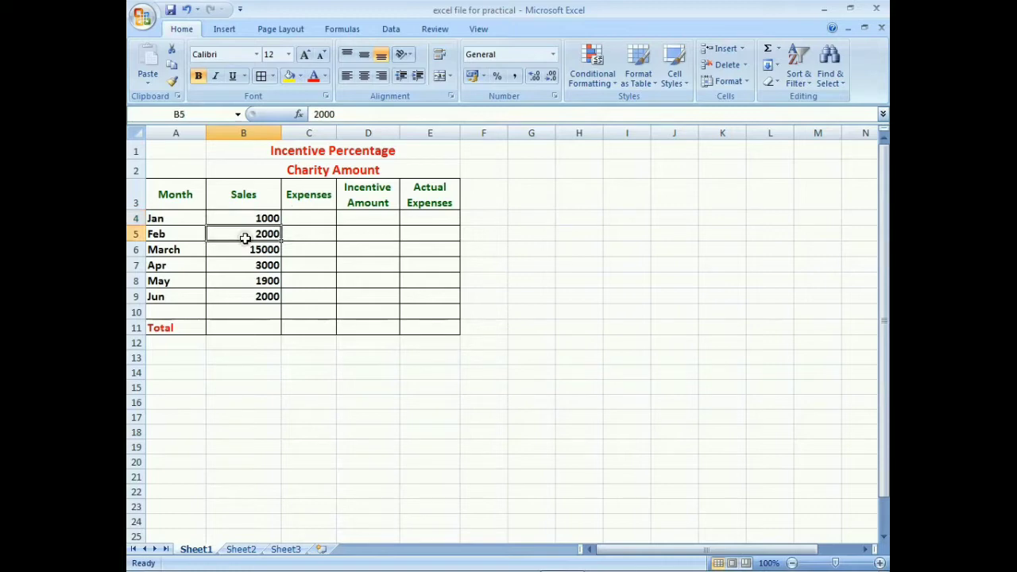
pyautogui.click(247, 249)
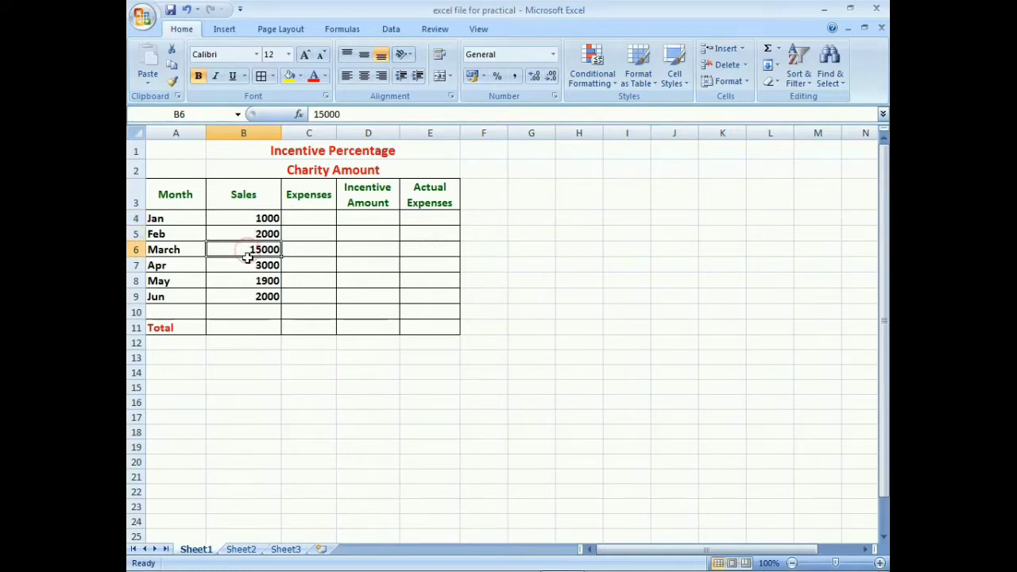
pyautogui.click(249, 264)
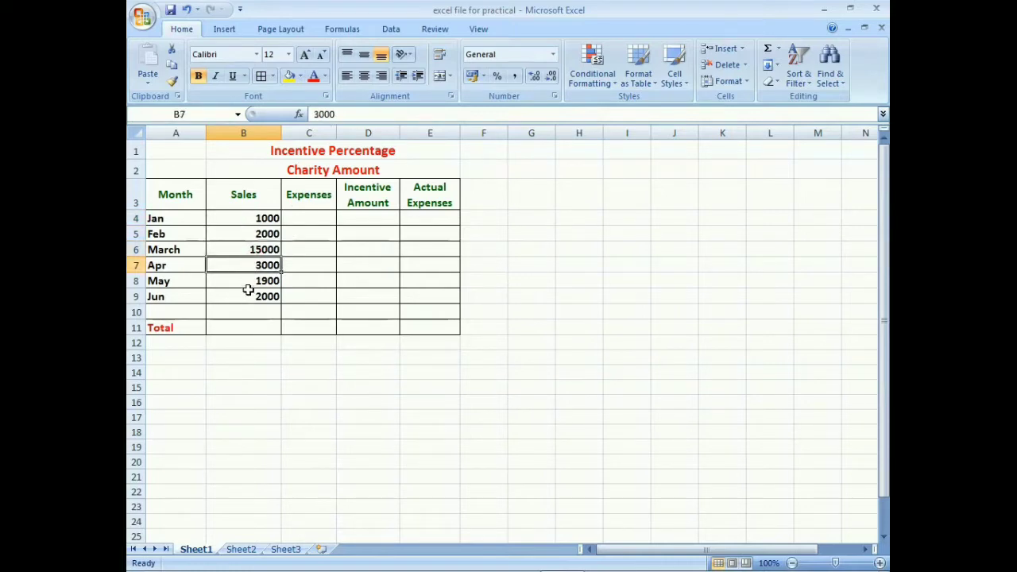
pyautogui.click(247, 281)
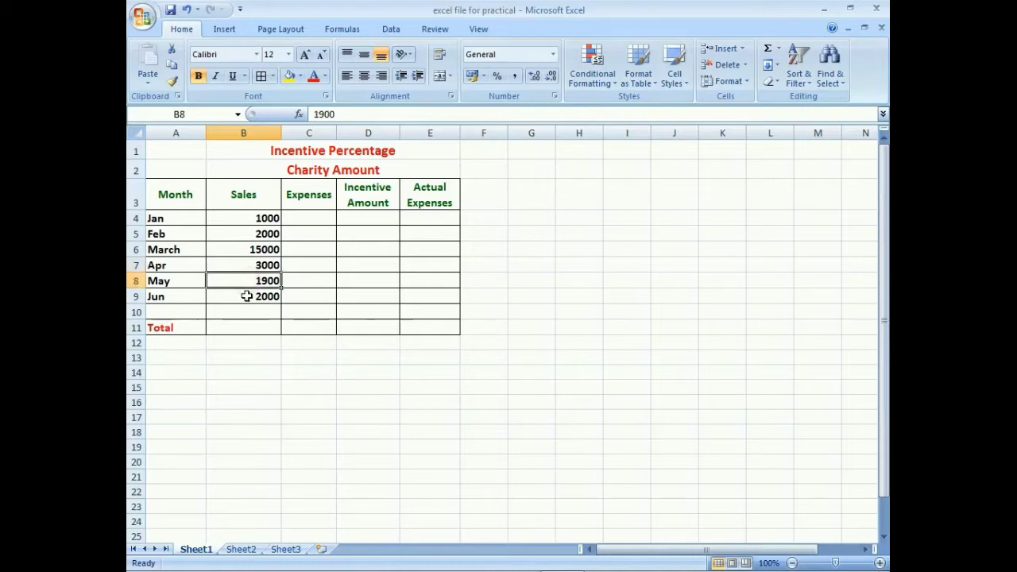
pyautogui.click(247, 295)
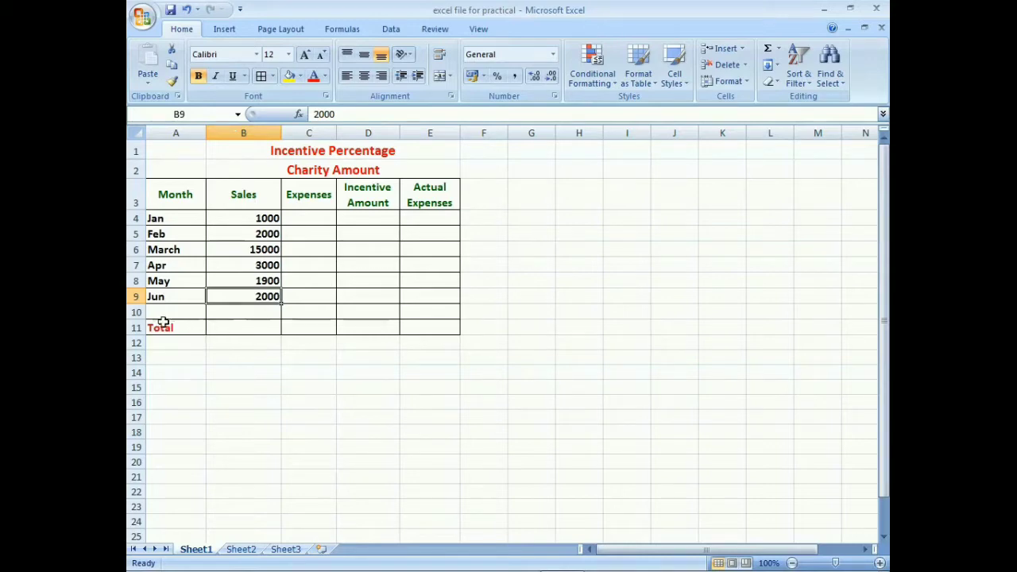
# - Total the sales in cell B11 with the formula =B4+B5+B6+B7+B8+B9
pyautogui.click(245, 325)
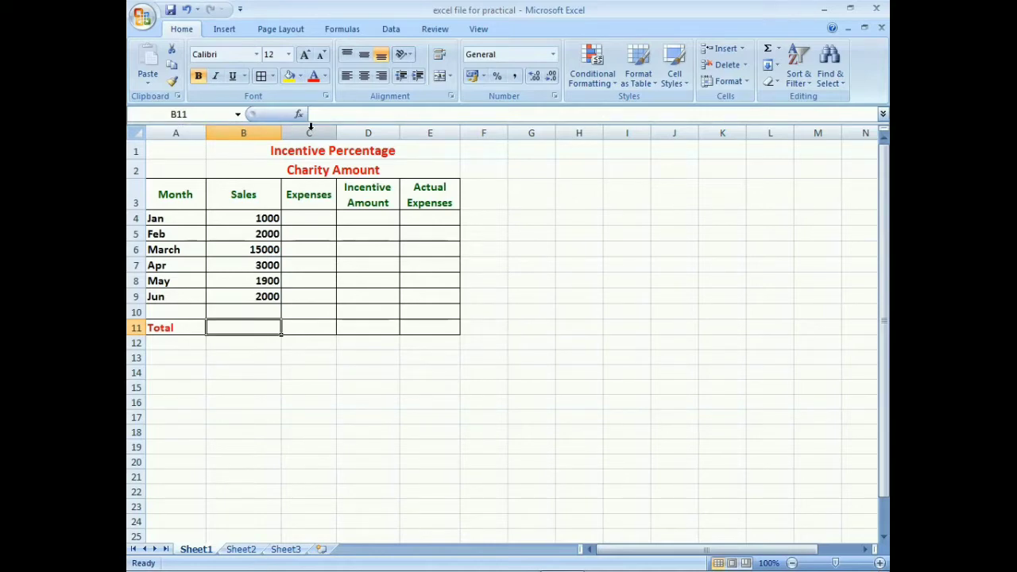
pyautogui.write('=')
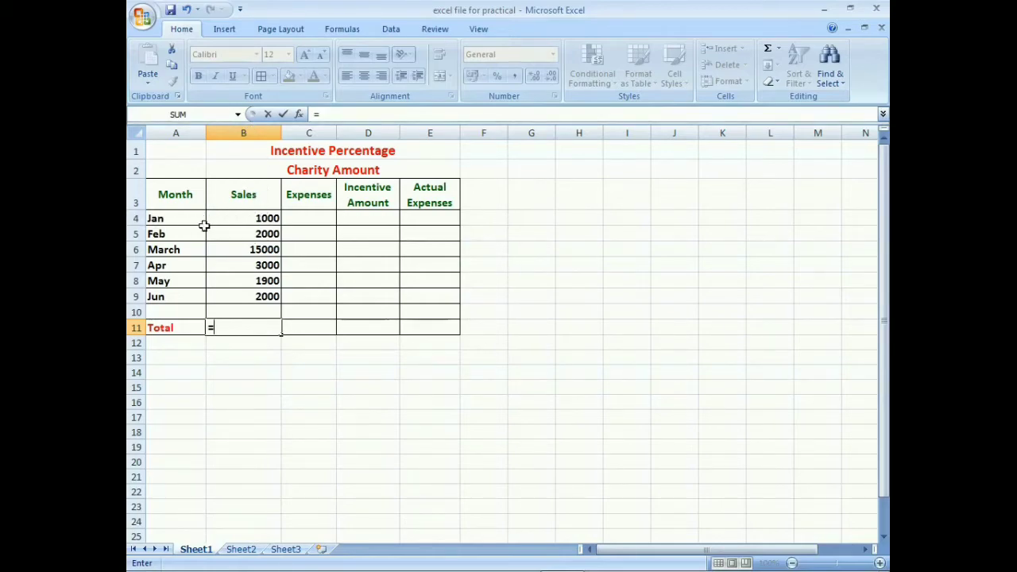
pyautogui.click(241, 219)
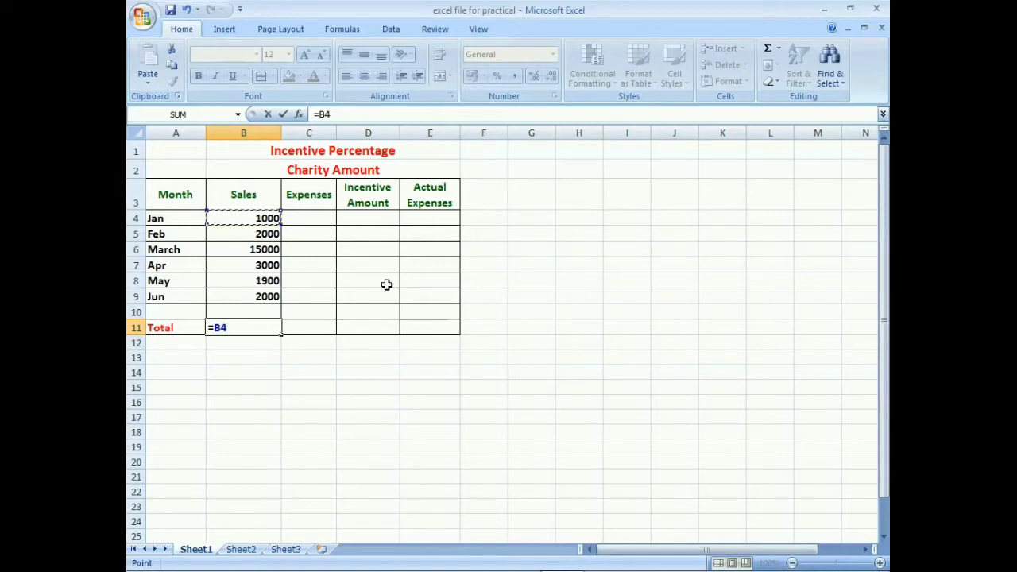
pyautogui.write('+')
pyautogui.write('b5')
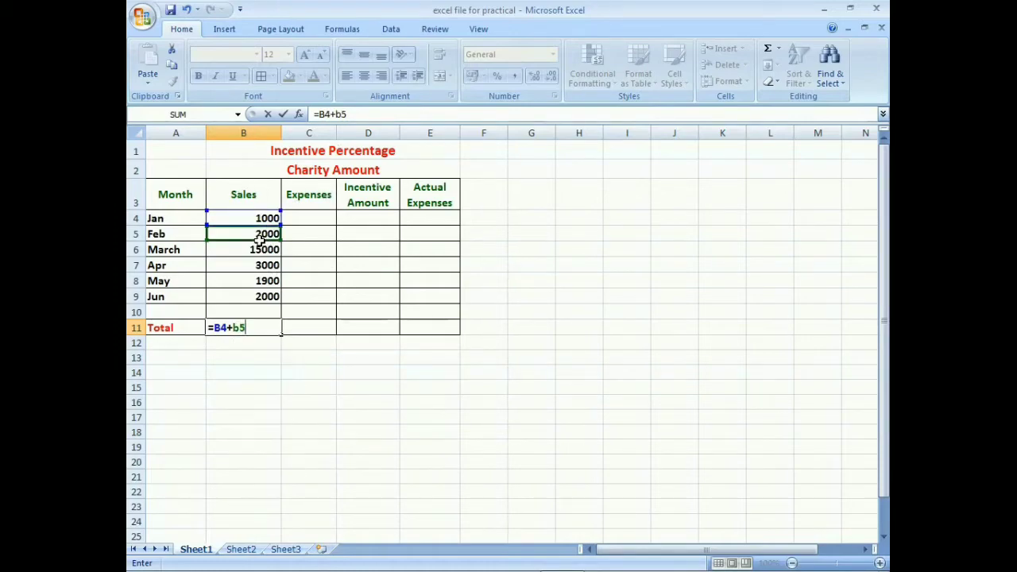
pyautogui.write('+b6')
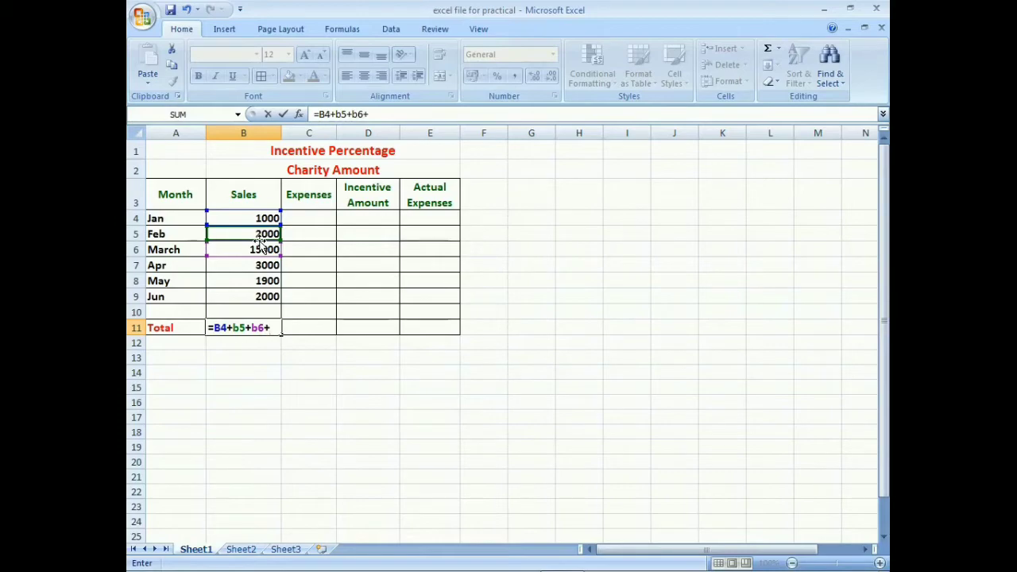
pyautogui.write('+b7+')
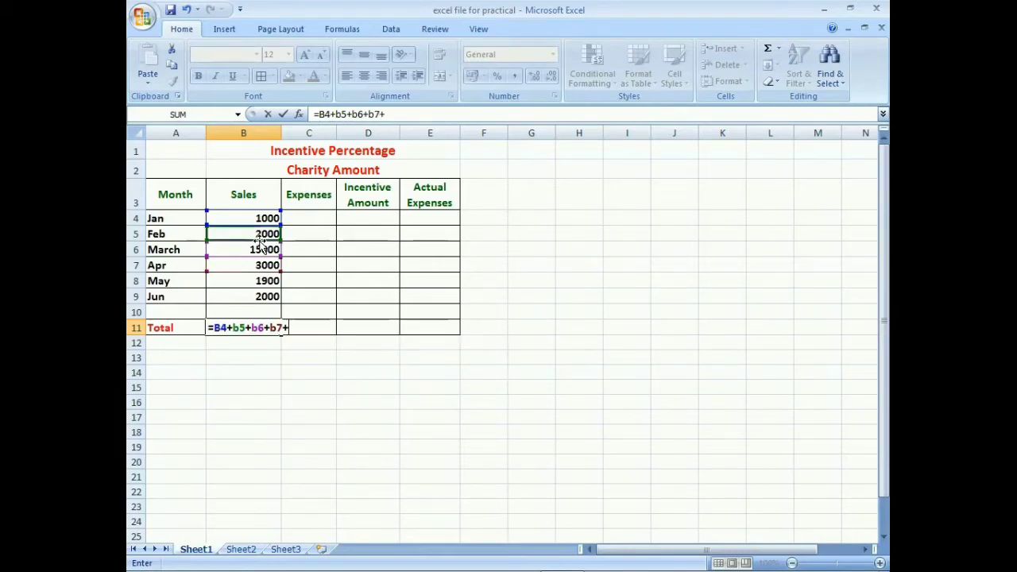
pyautogui.write('b')
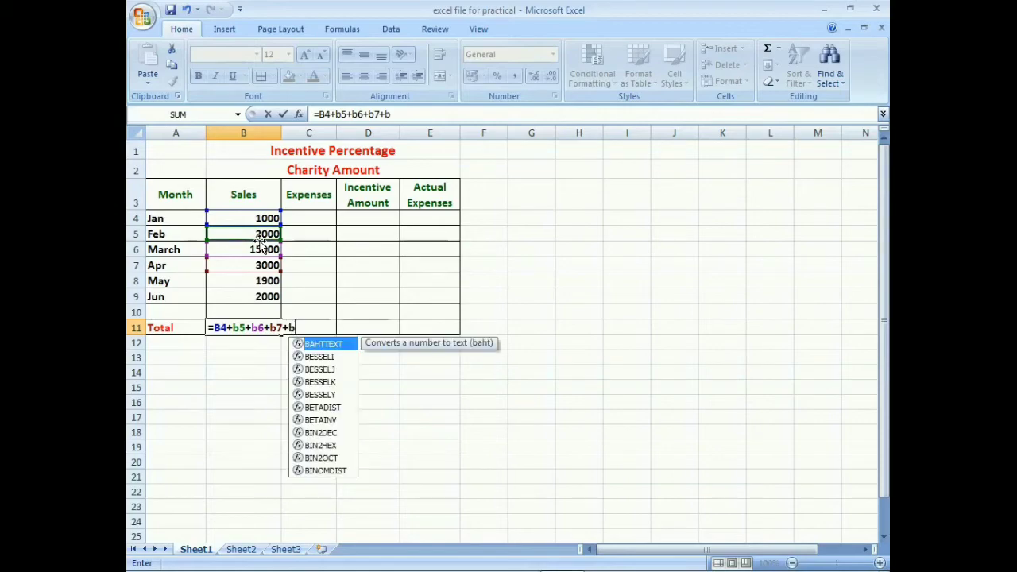
pyautogui.write('8+')
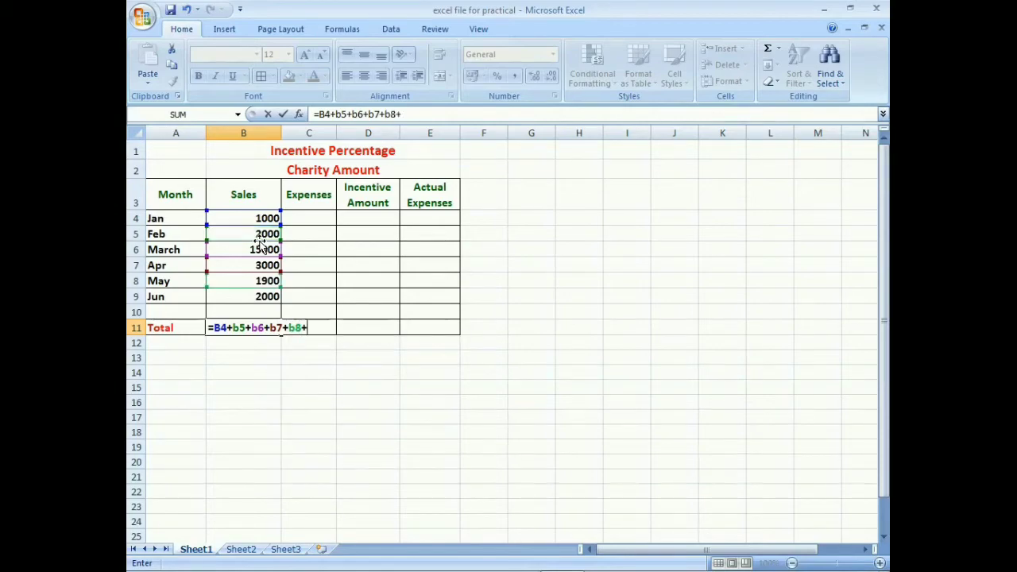
pyautogui.write('b9')
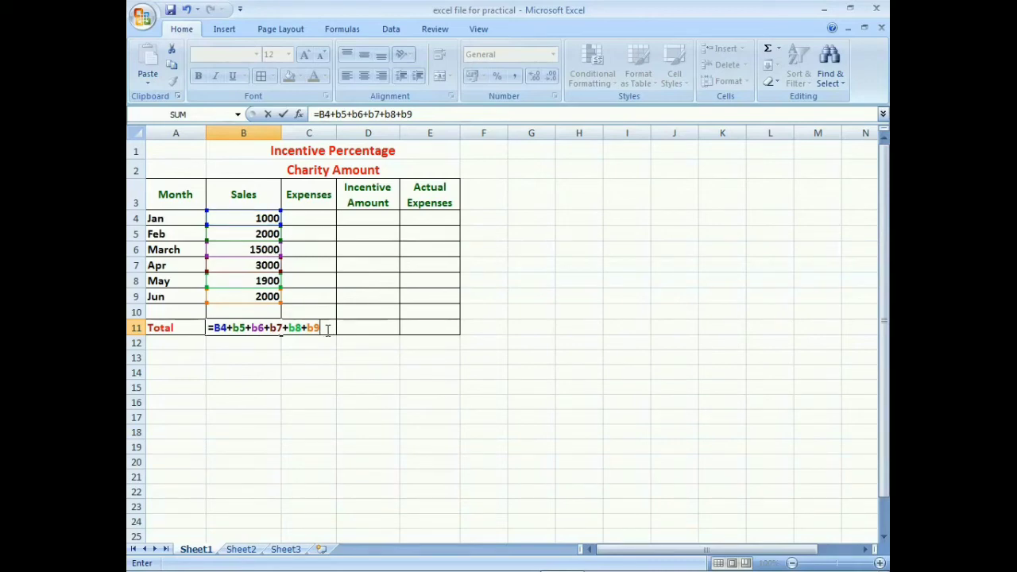
pyautogui.press('Return')
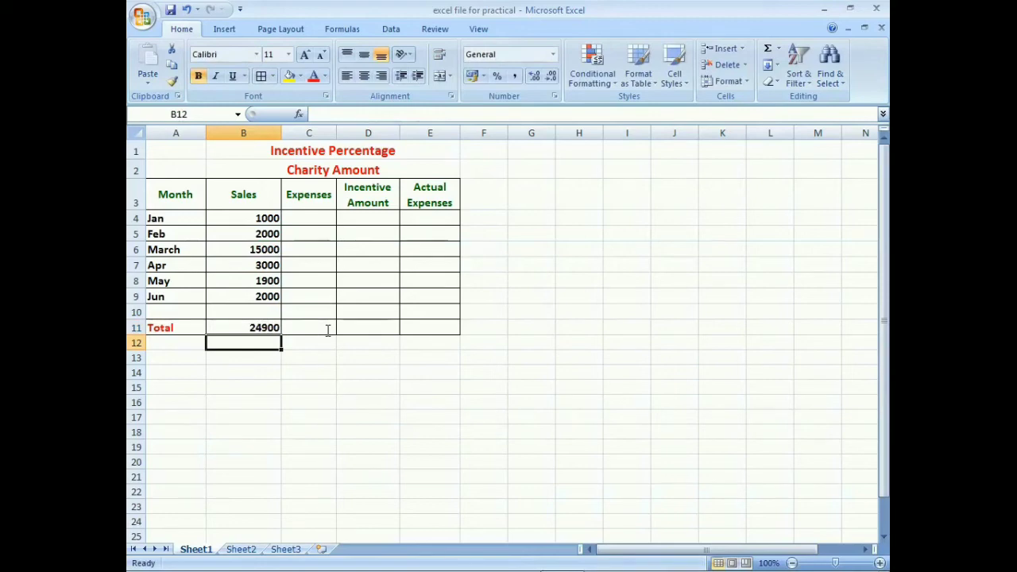
# - Examine the total sales formula in cell B11 and the cells it references
pyautogui.press('Up')
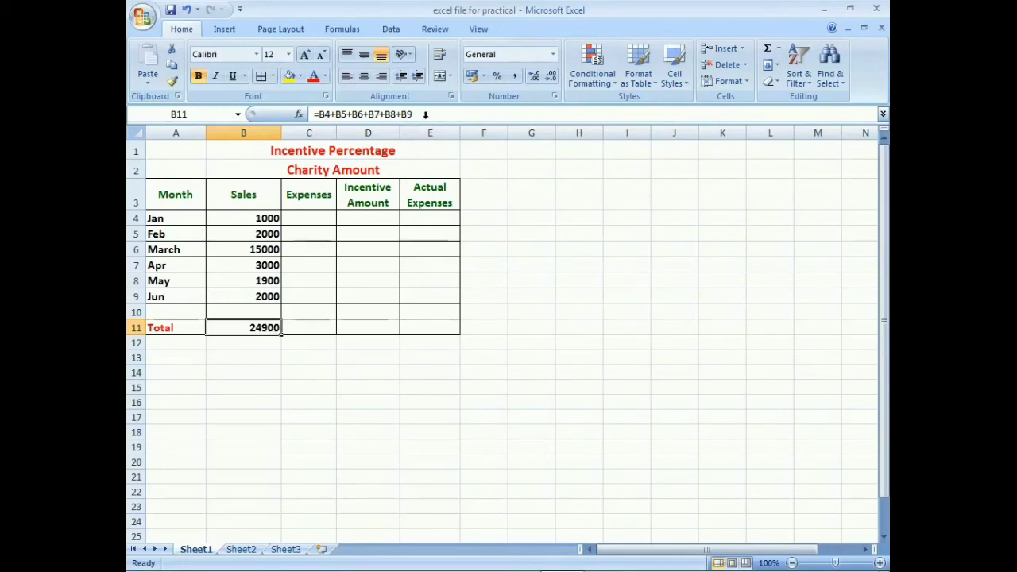
pyautogui.click(425, 115)
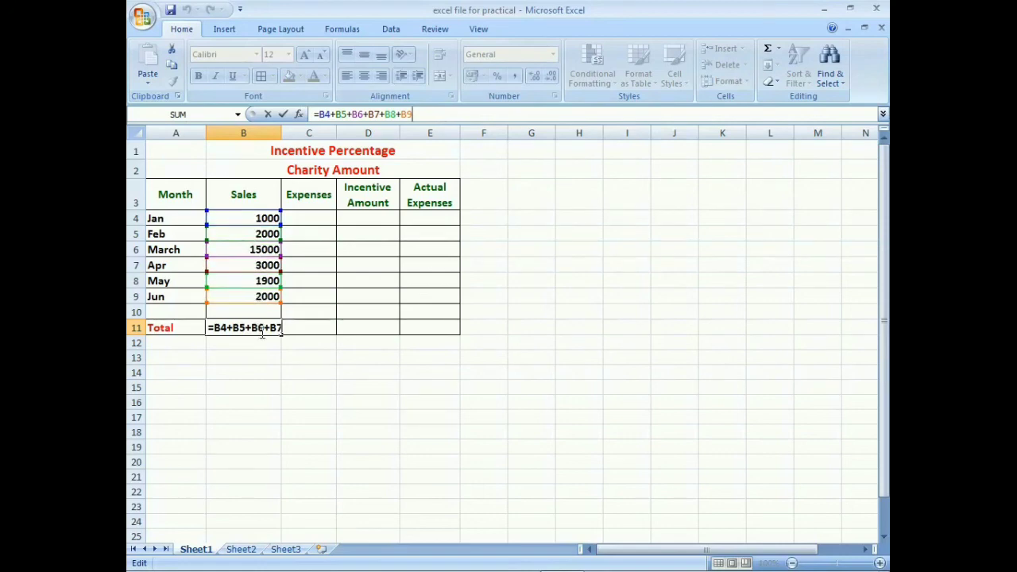
pyautogui.click(299, 368)
pyautogui.click(270, 329)
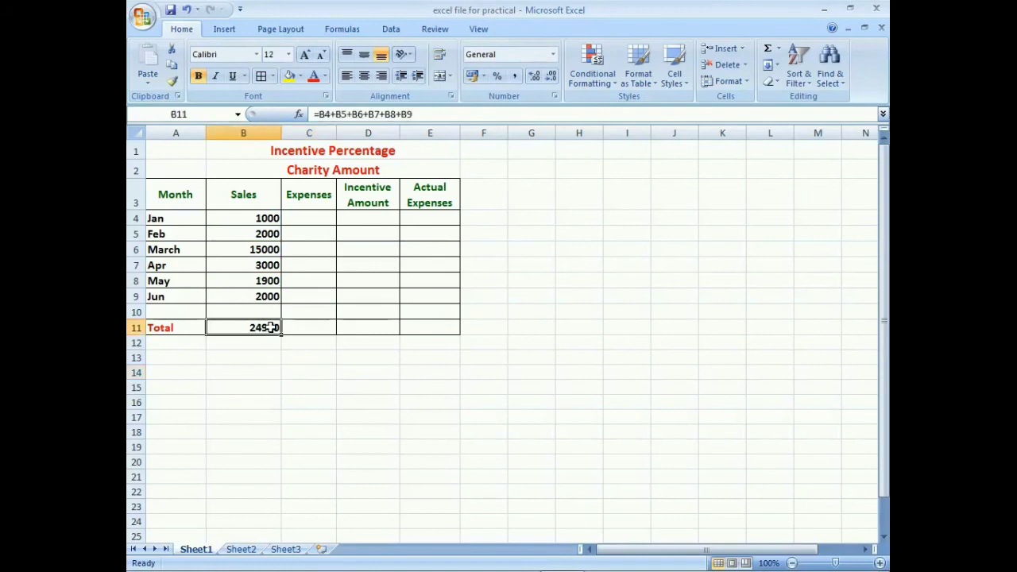